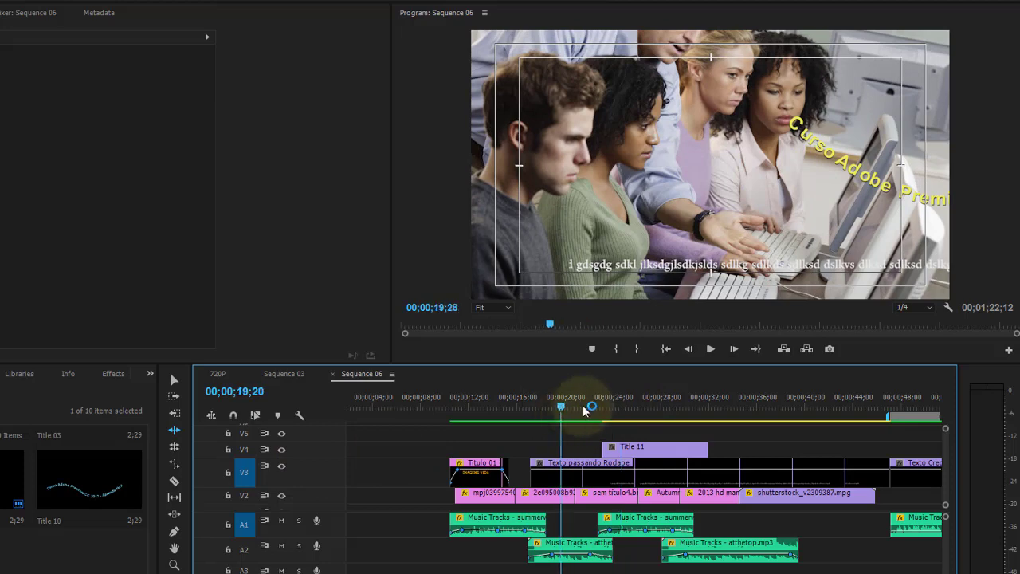
# Scrub the playhead to 00;00;27;08, the autumn forest frame with the curved course title.
pyautogui.moveTo(558, 405); pyautogui.dragTo(588, 405)
pyautogui.moveTo(668, 413); pyautogui.dragTo(656, 404)
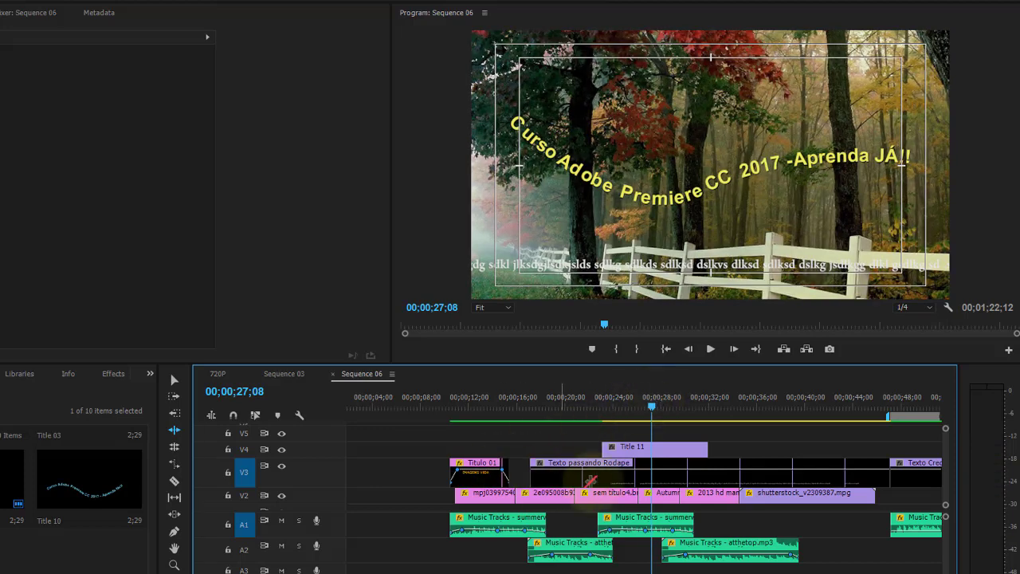
# Switch off track V3's eye toggle, keeping the preview on the 00;00;27;08 title frame.
pyautogui.click(281, 467)
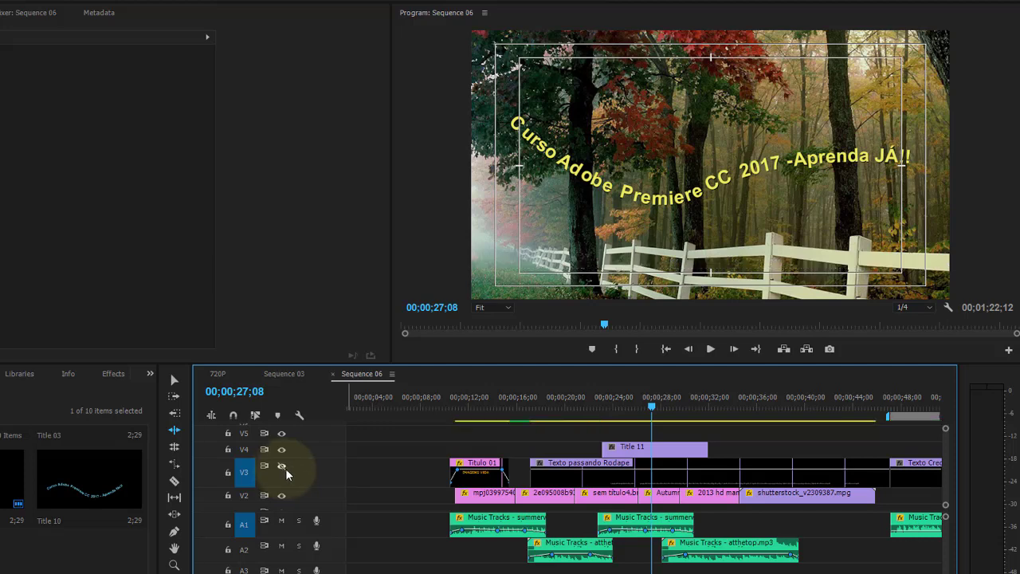
pyautogui.click(283, 467)
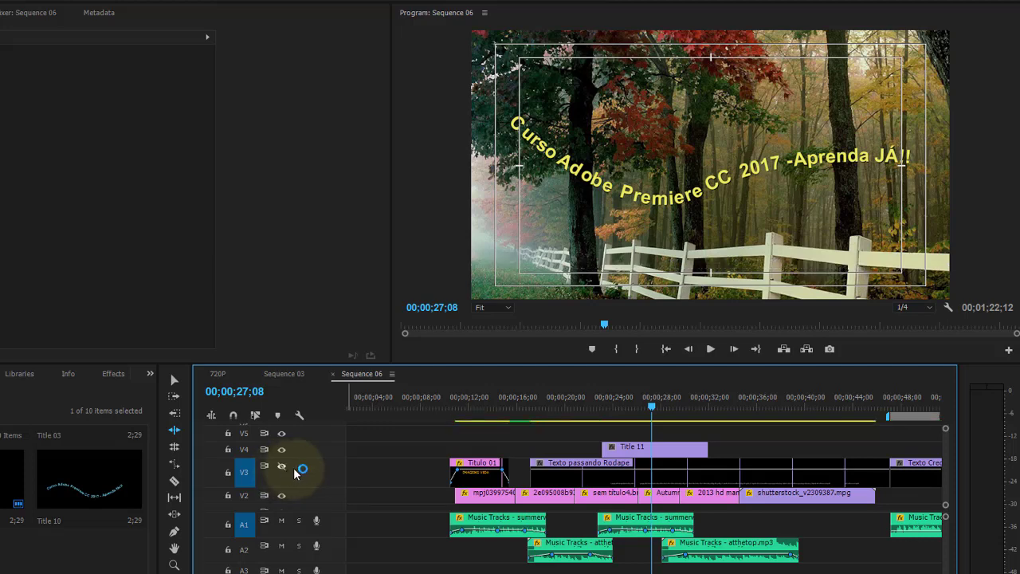
pyautogui.click(463, 462)
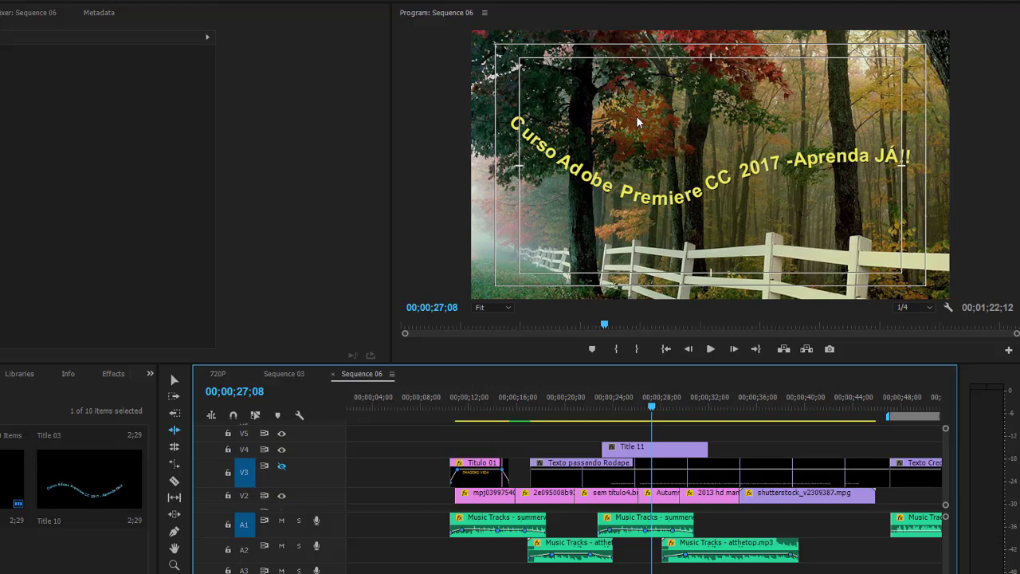
pyautogui.click(650, 395)
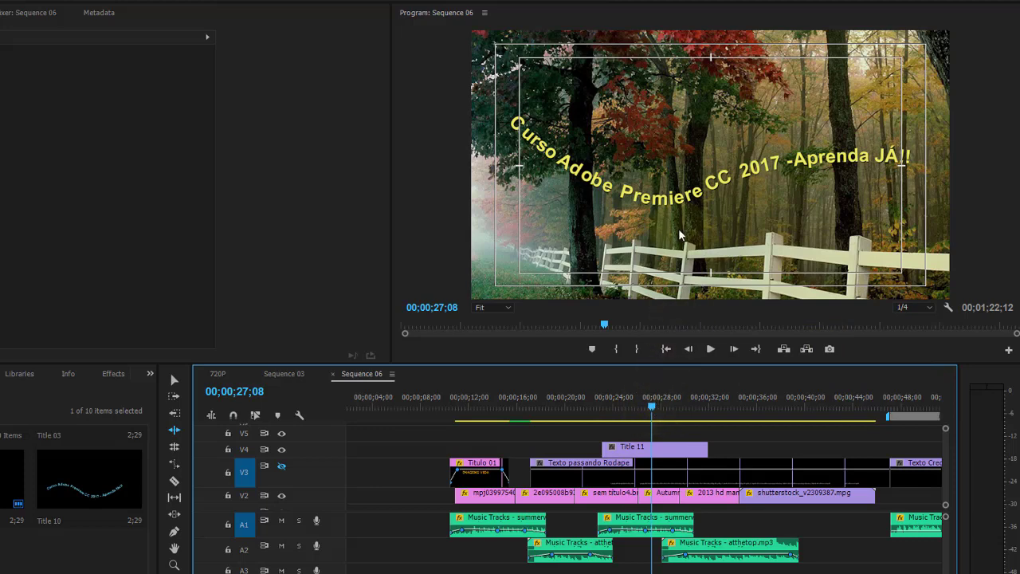
# Start Export Frame, name the still 'IMG foto' and set the format to PNG.
pyautogui.click(828, 351)
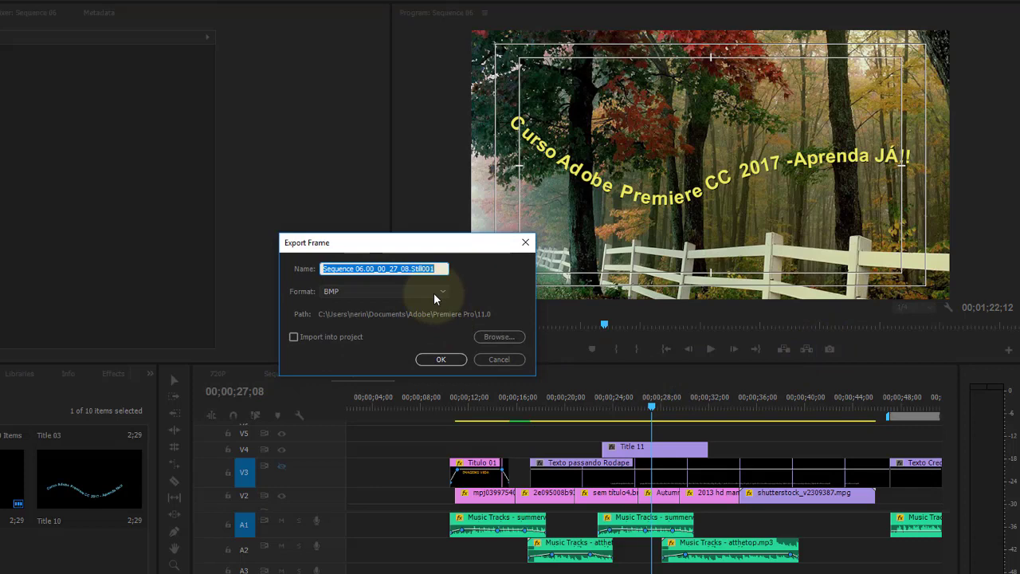
pyautogui.write('IMG')
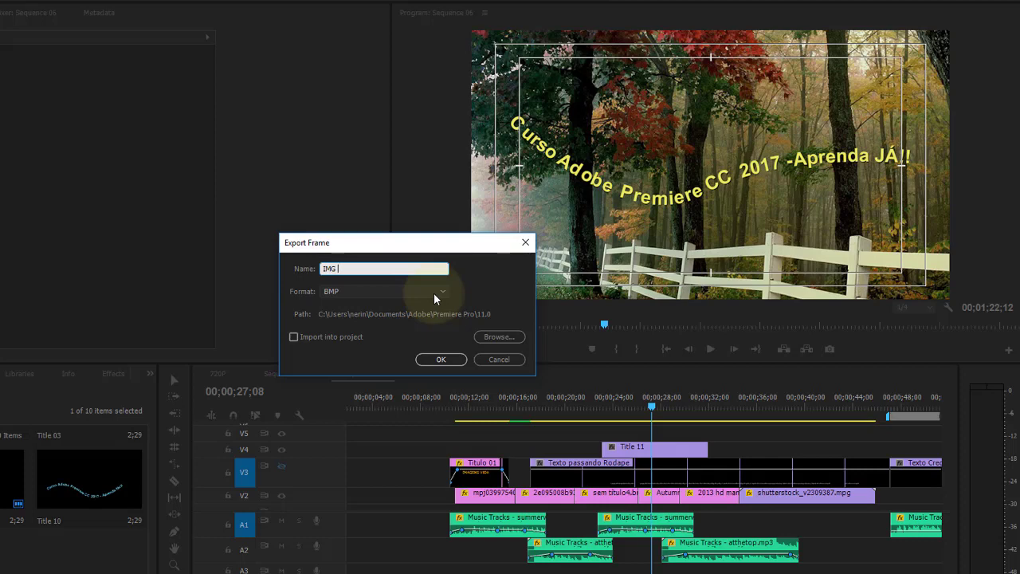
pyautogui.click(433, 292)
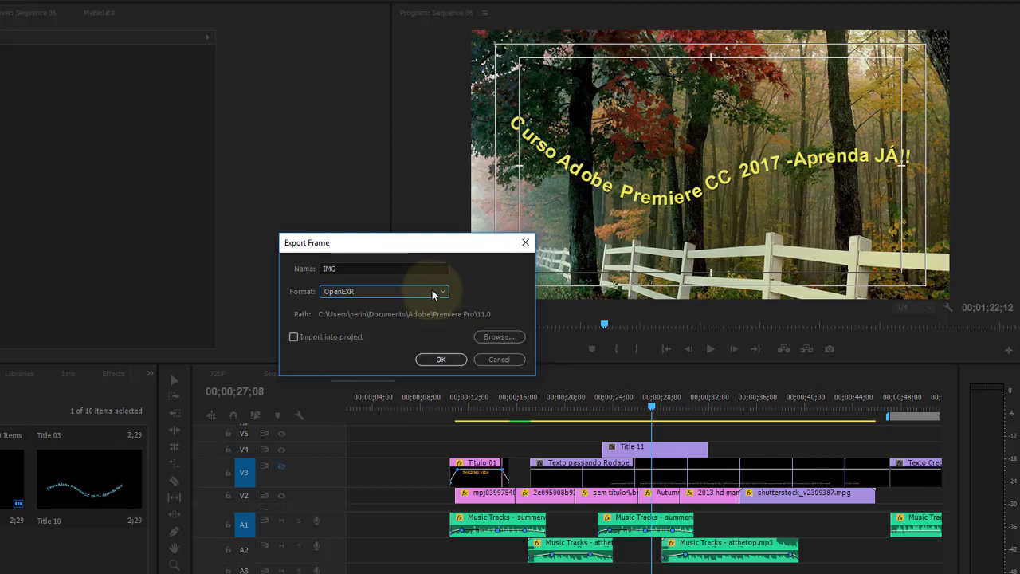
pyautogui.click(413, 268)
pyautogui.write('foto')
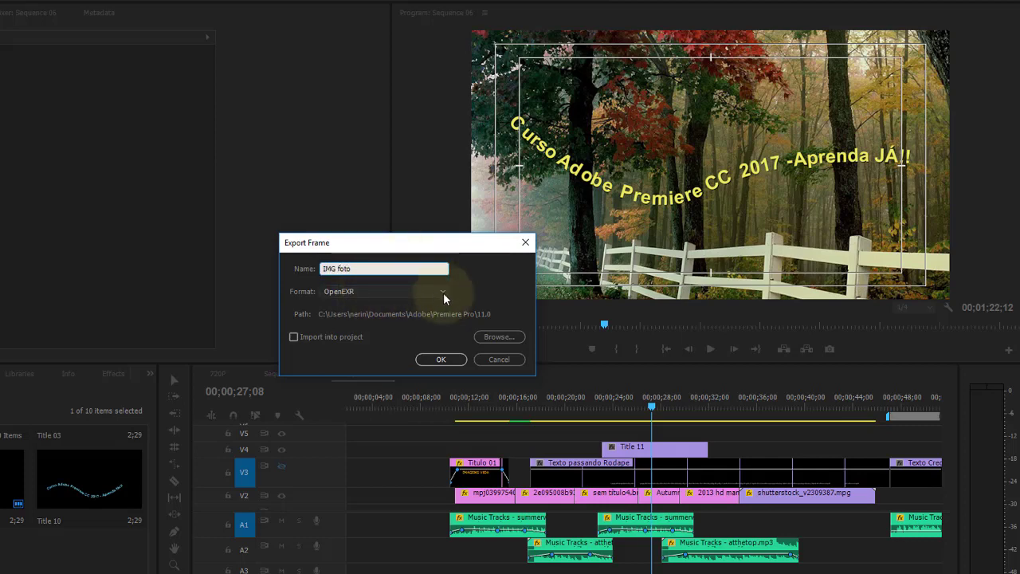
pyautogui.click(443, 293)
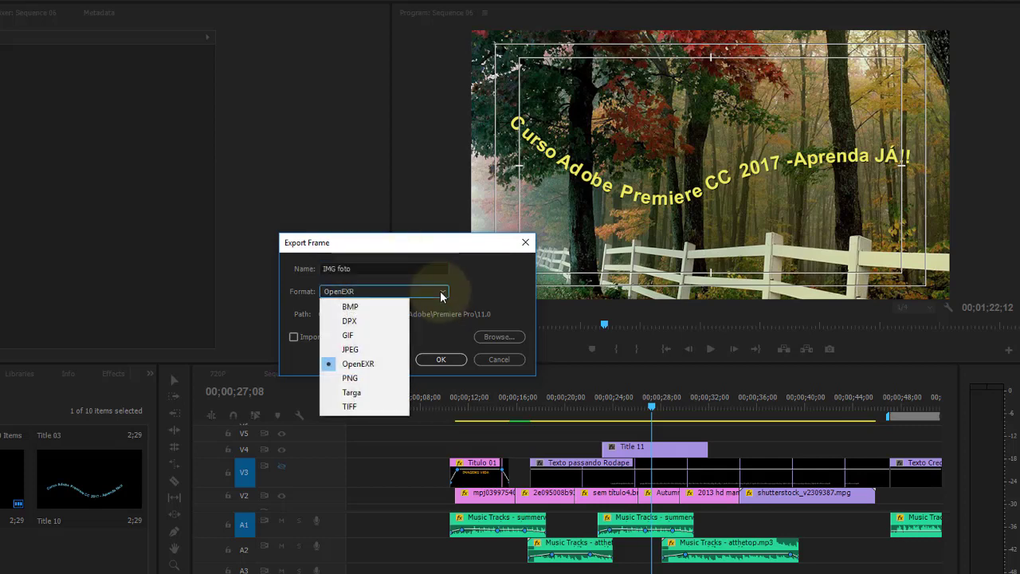
pyautogui.click(348, 379)
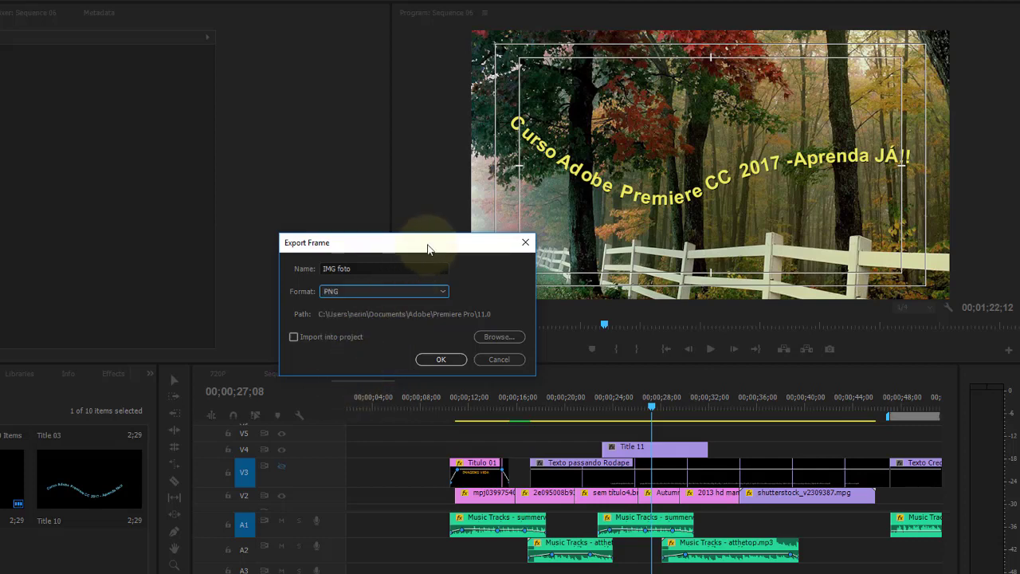
pyautogui.moveTo(424, 247); pyautogui.dragTo(294, 189)
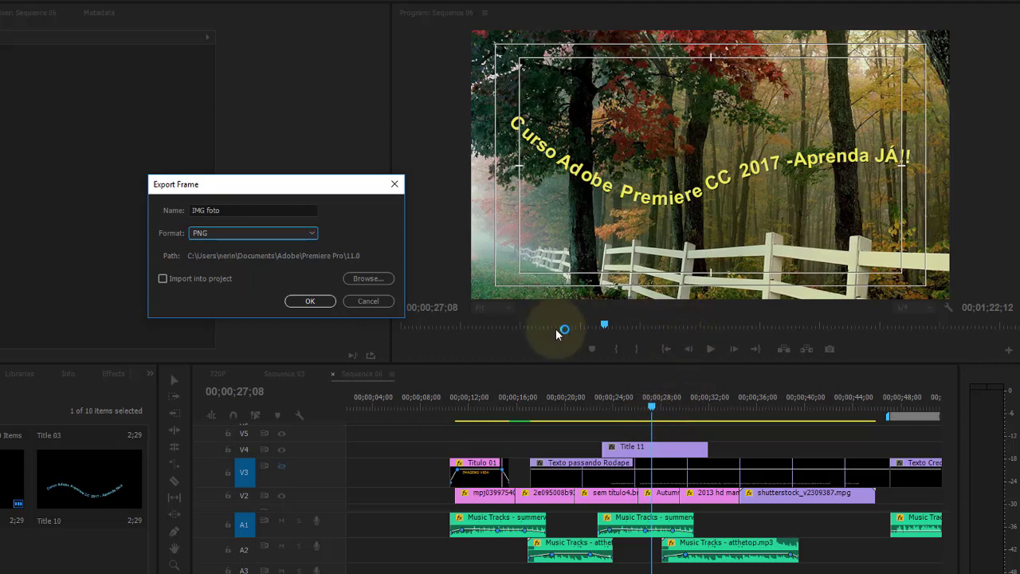
# Save the PNG into Documents > PRODUCAO SIDI > AULAS PREMIERE CC and confirm the export.
pyautogui.click(384, 280)
pyautogui.moveTo(299, 359); pyautogui.dragTo(307, 273)
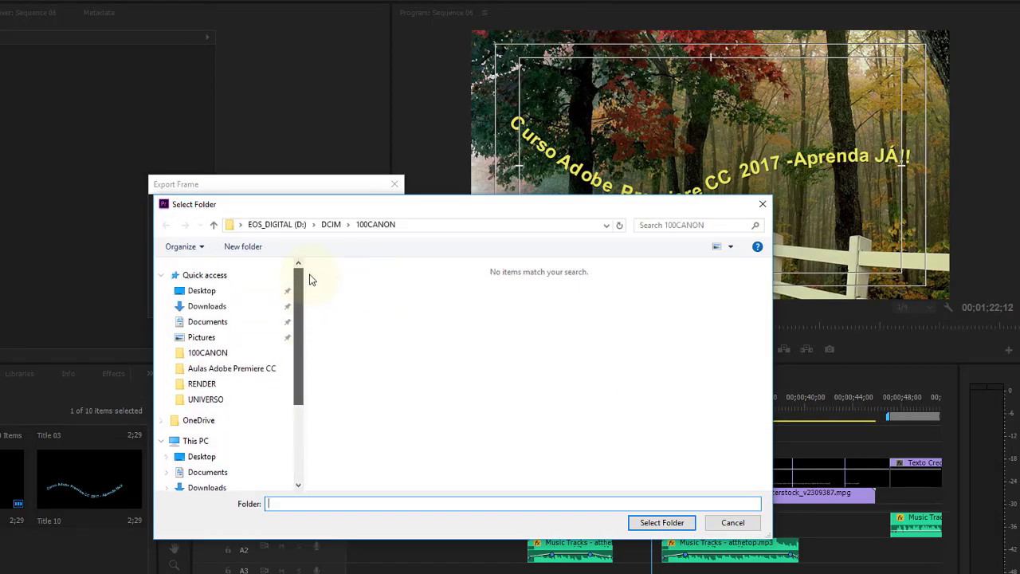
pyautogui.click(220, 322)
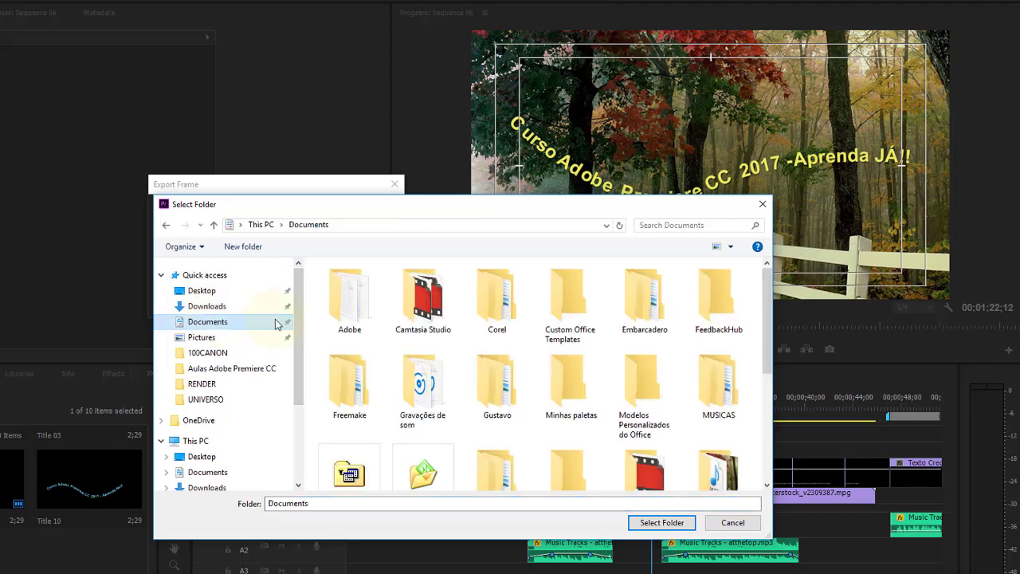
pyautogui.moveTo(764, 291); pyautogui.dragTo(766, 416)
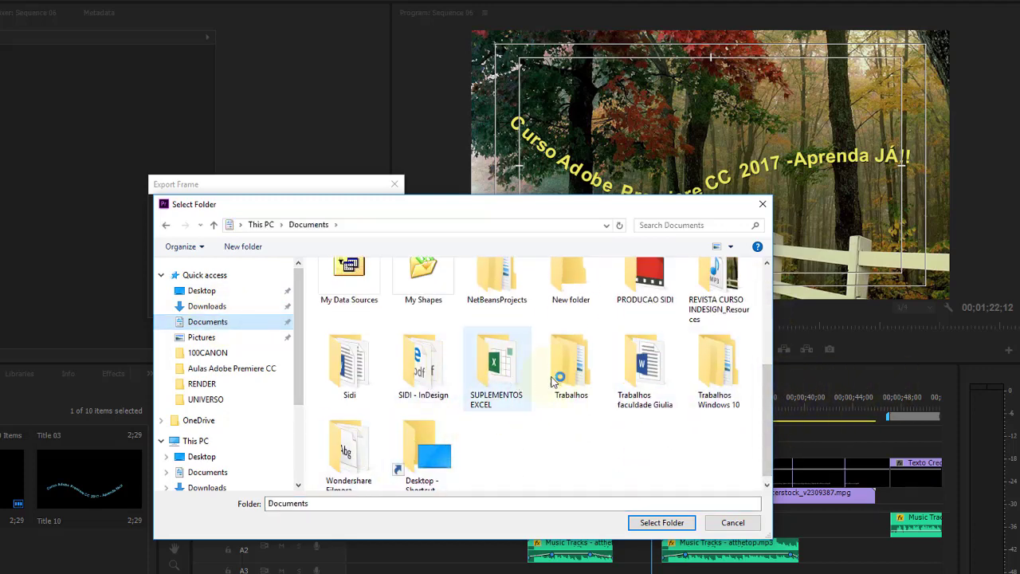
pyautogui.doubleClick(658, 293)
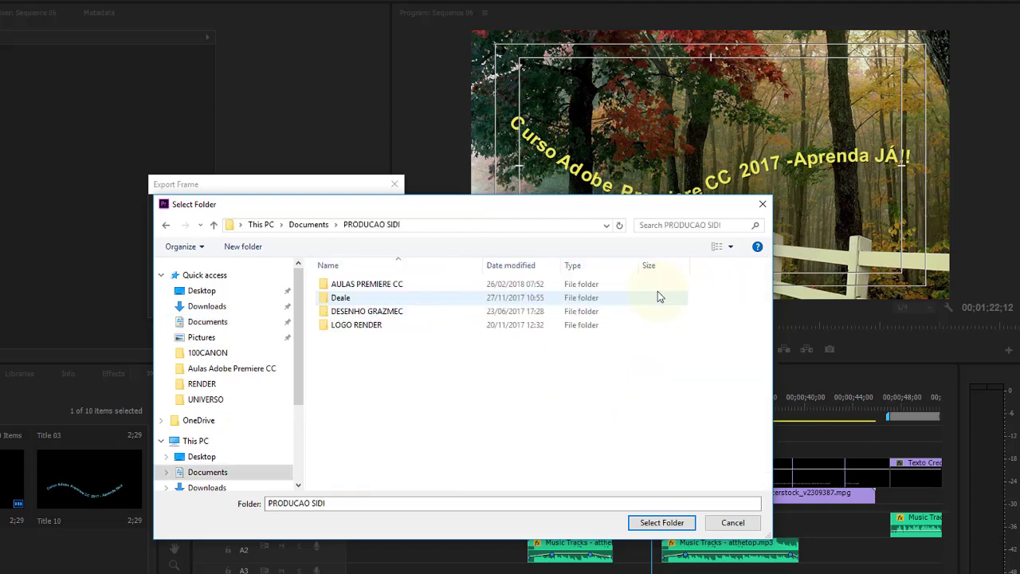
pyautogui.doubleClick(392, 284)
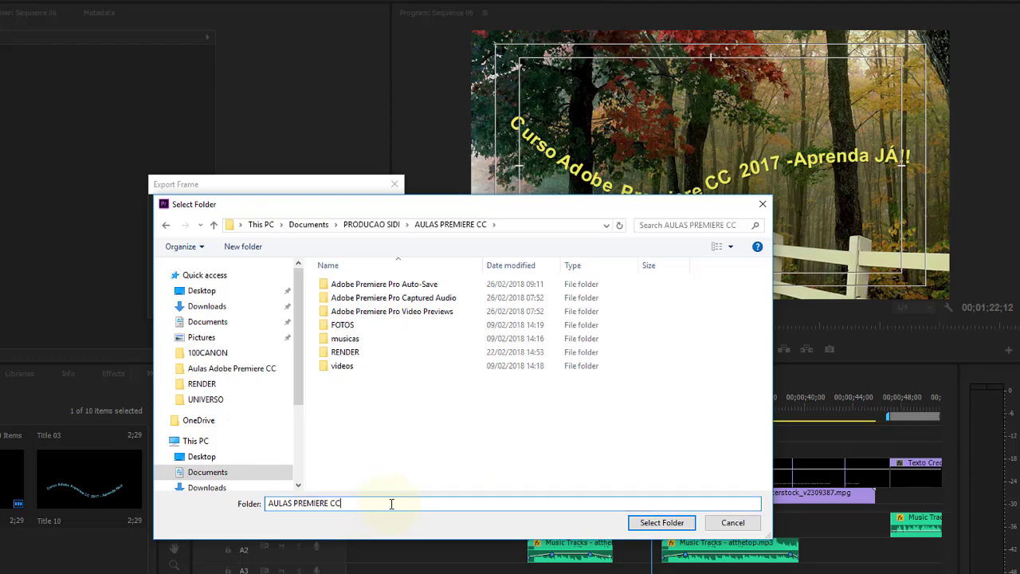
pyautogui.moveTo(392, 502); pyautogui.dragTo(247, 503)
pyautogui.click(649, 523)
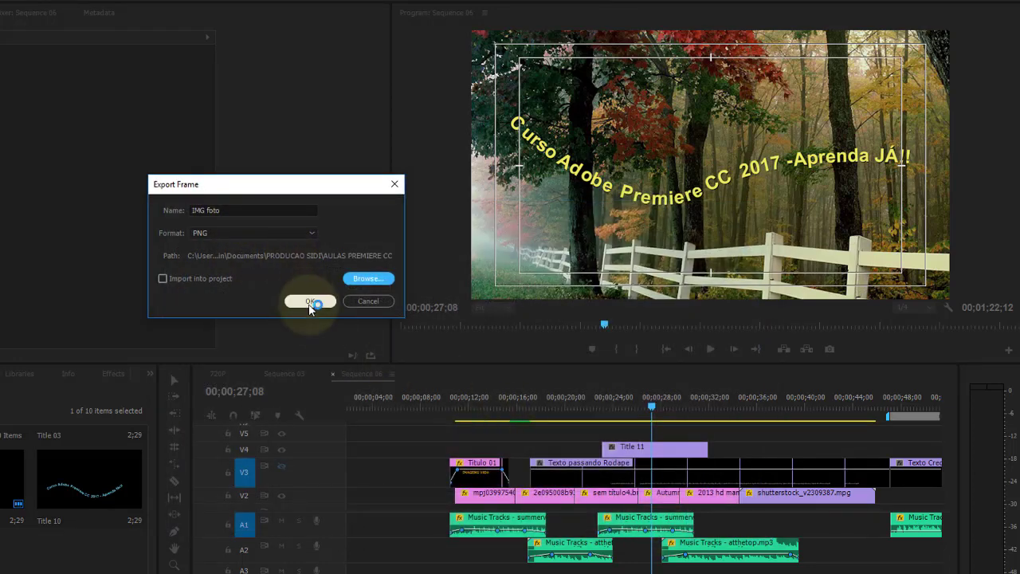
pyautogui.click(310, 300)
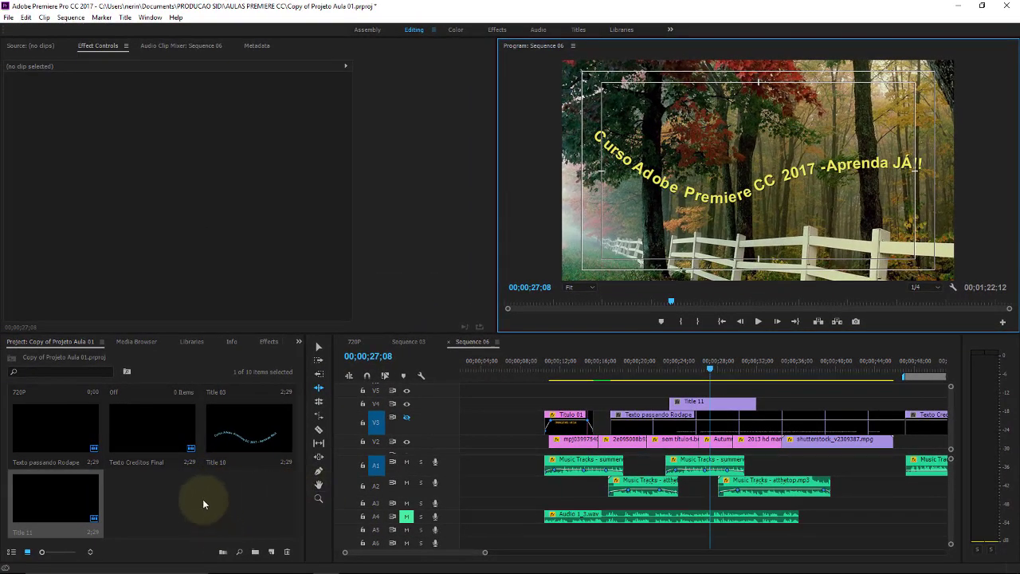
# Import IMG foto.png from Documents > PRODUCAO SIDI > AULAS PREMIERE CC and load it in the Source Monitor.
pyautogui.doubleClick(203, 500)
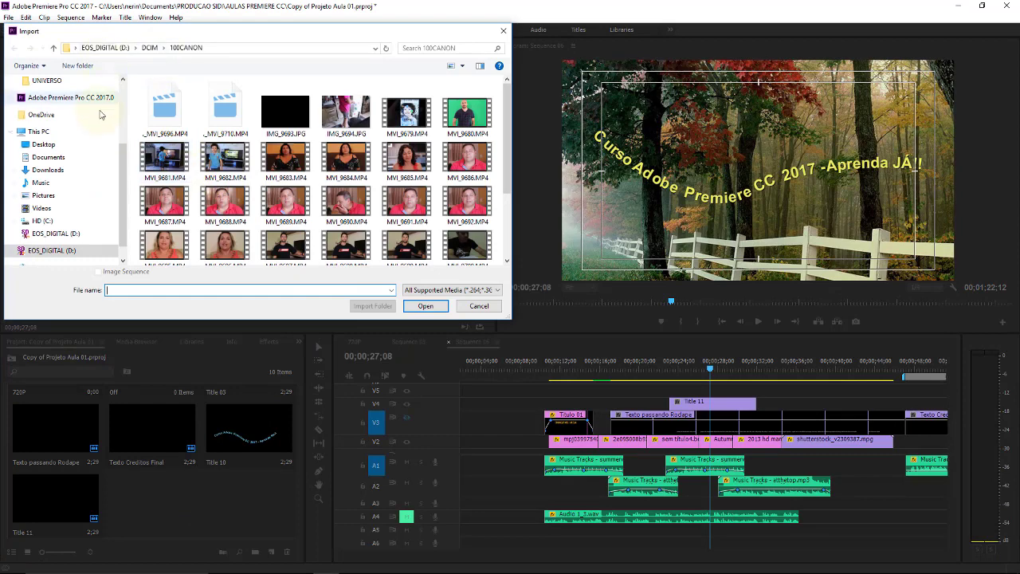
pyautogui.scroll(3, 50, 127)
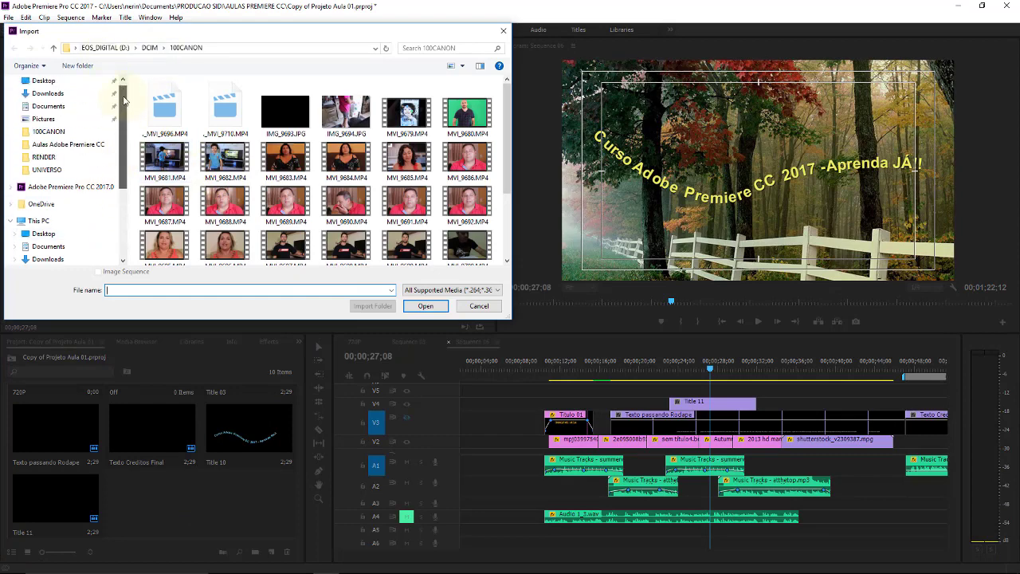
pyautogui.click(48, 106)
pyautogui.scroll(-3, 504, 99)
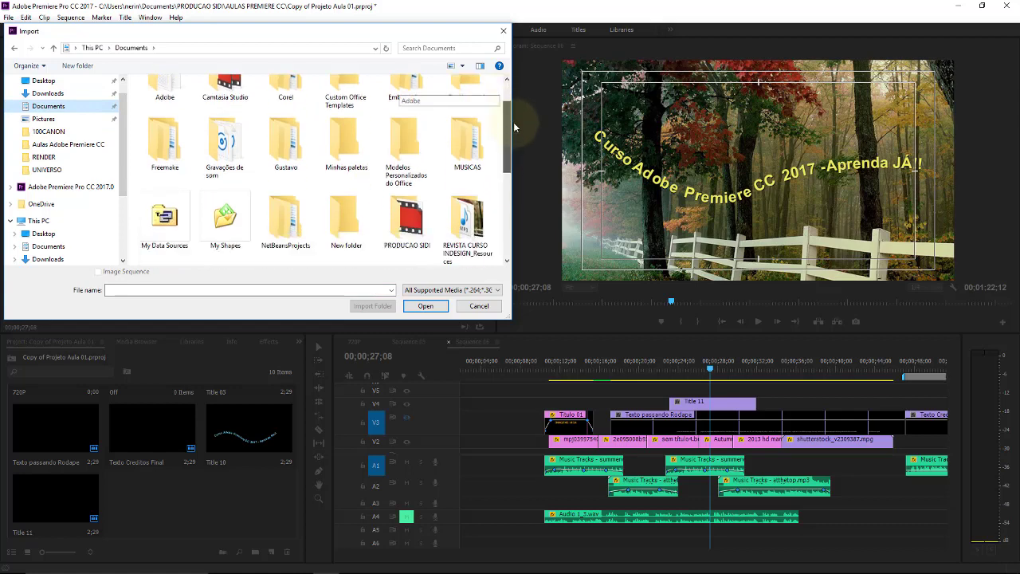
pyautogui.doubleClick(411, 137)
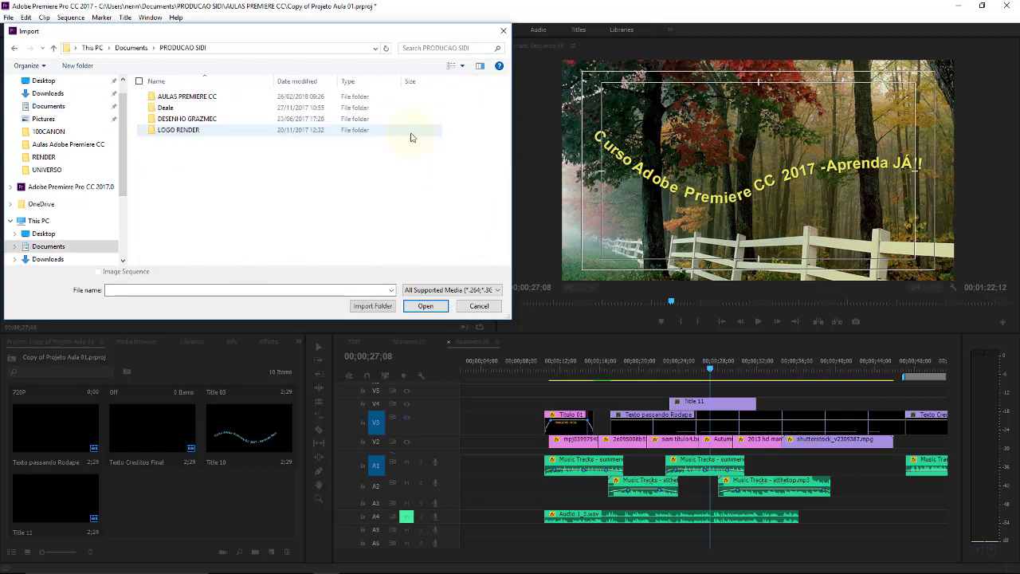
pyautogui.doubleClick(214, 96)
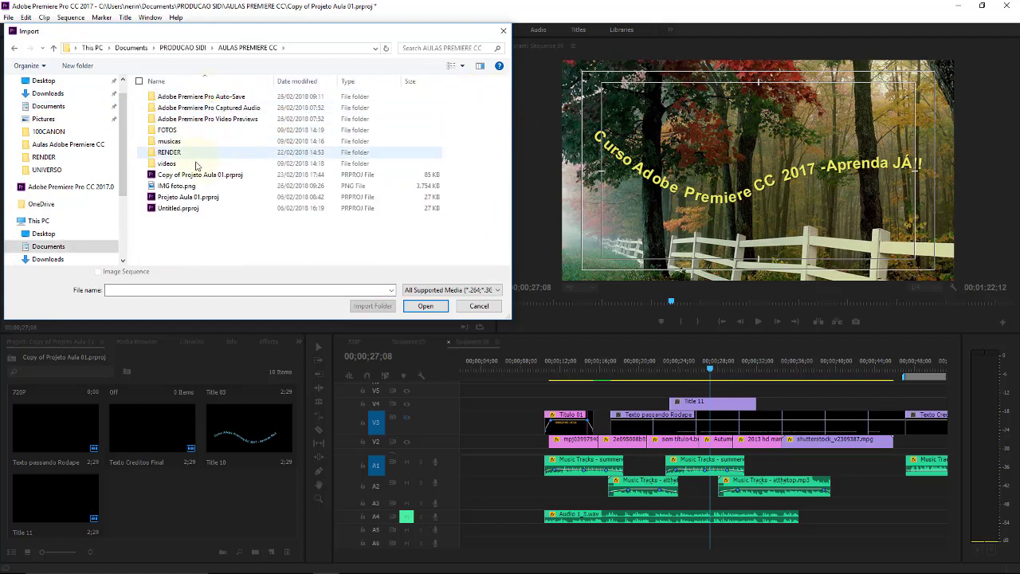
pyautogui.click(167, 187)
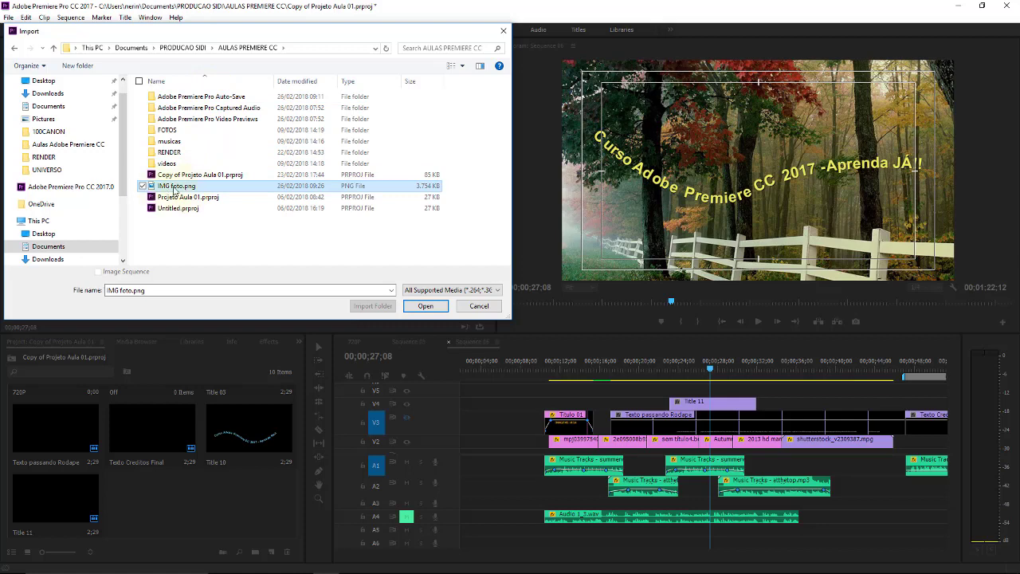
pyautogui.click(430, 308)
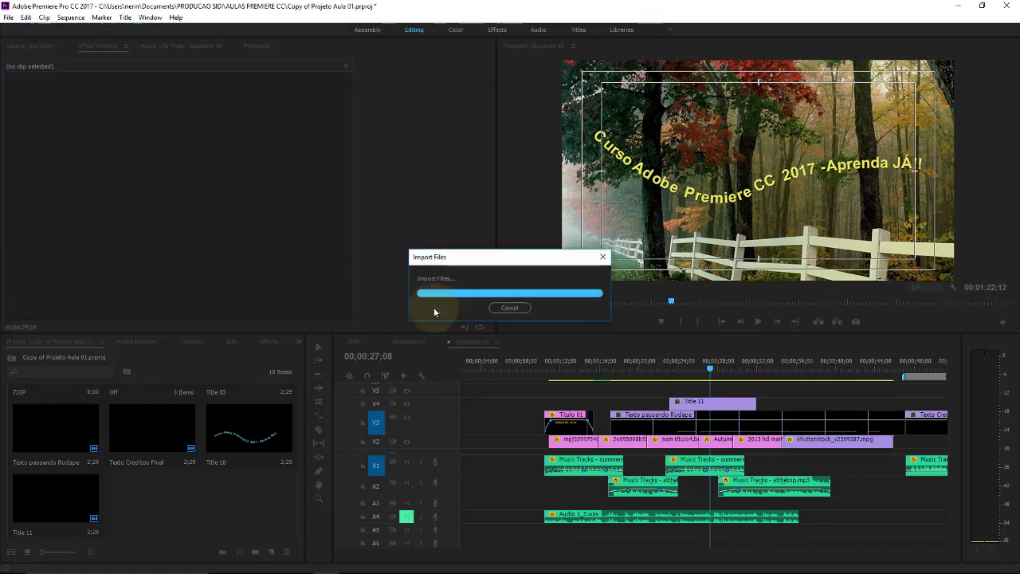
pyautogui.doubleClick(180, 481)
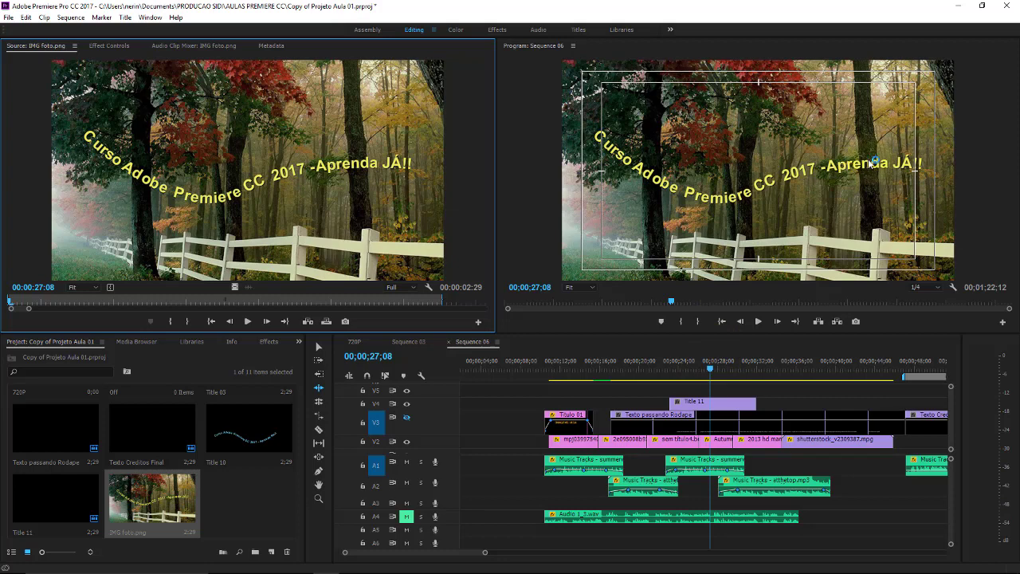
pyautogui.click(723, 329)
pyautogui.click(710, 369)
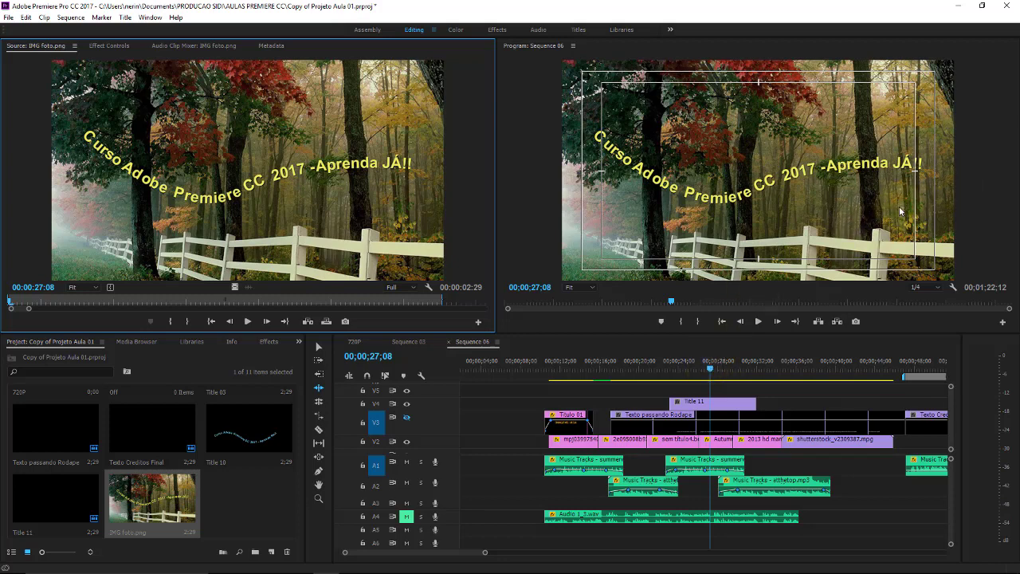
pyautogui.click(711, 370)
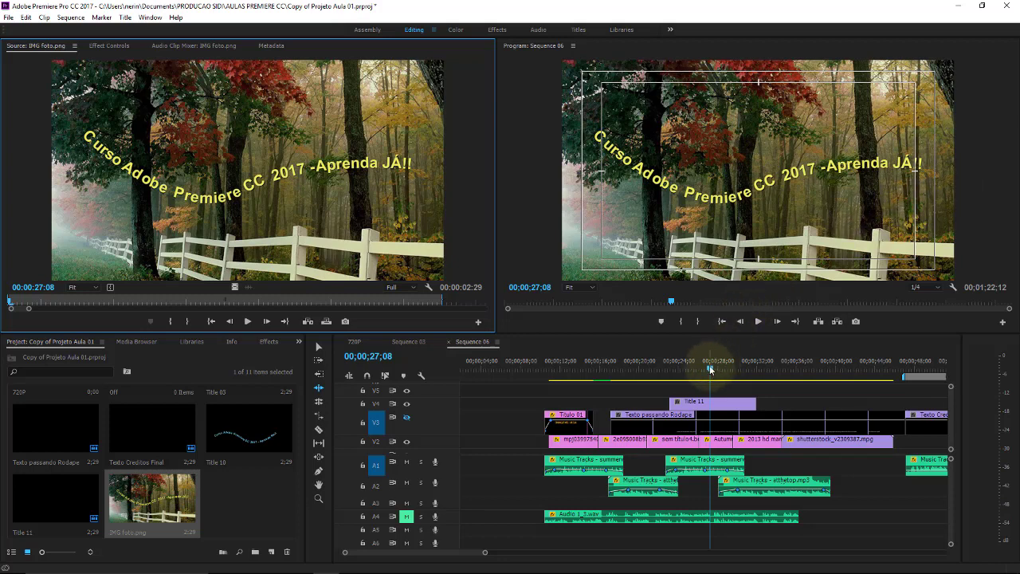
pyautogui.click(712, 370)
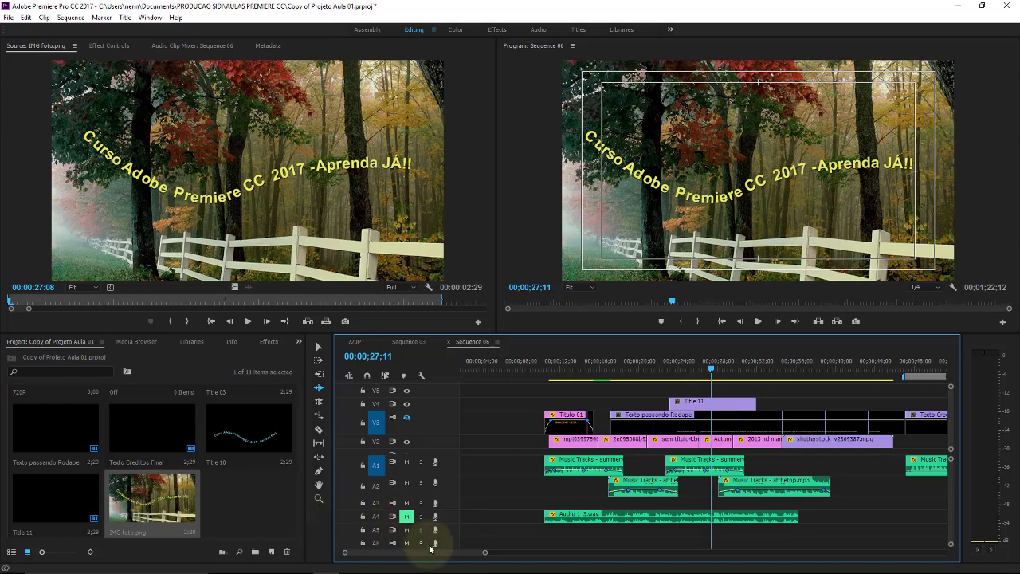
# Drop IMG foto.png onto track V3 near 01;35, after the final credits.
pyautogui.moveTo(436, 552); pyautogui.dragTo(481, 539)
pyautogui.moveTo(187, 511); pyautogui.dragTo(701, 422)
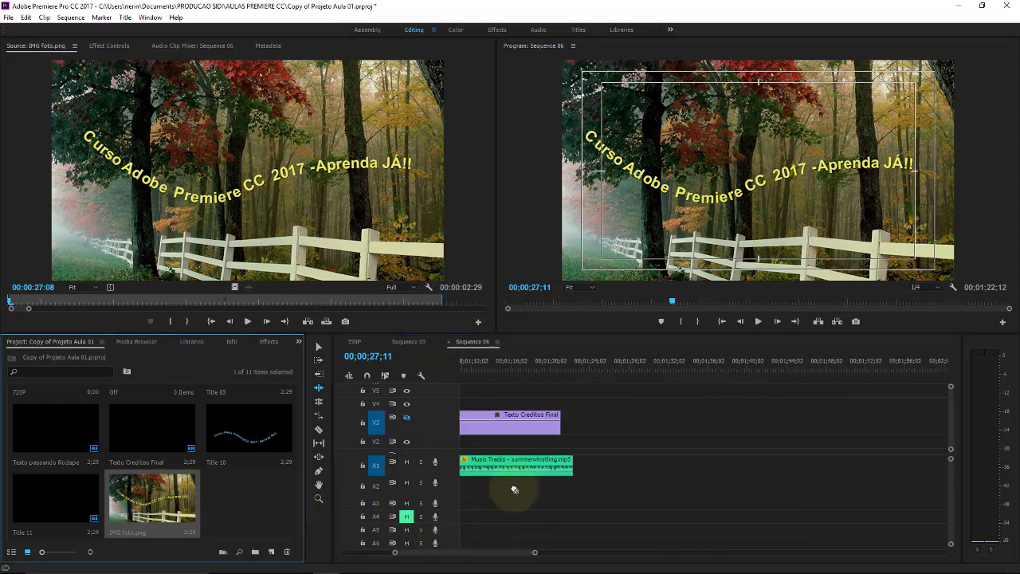
pyautogui.moveTo(695, 360); pyautogui.dragTo(702, 360)
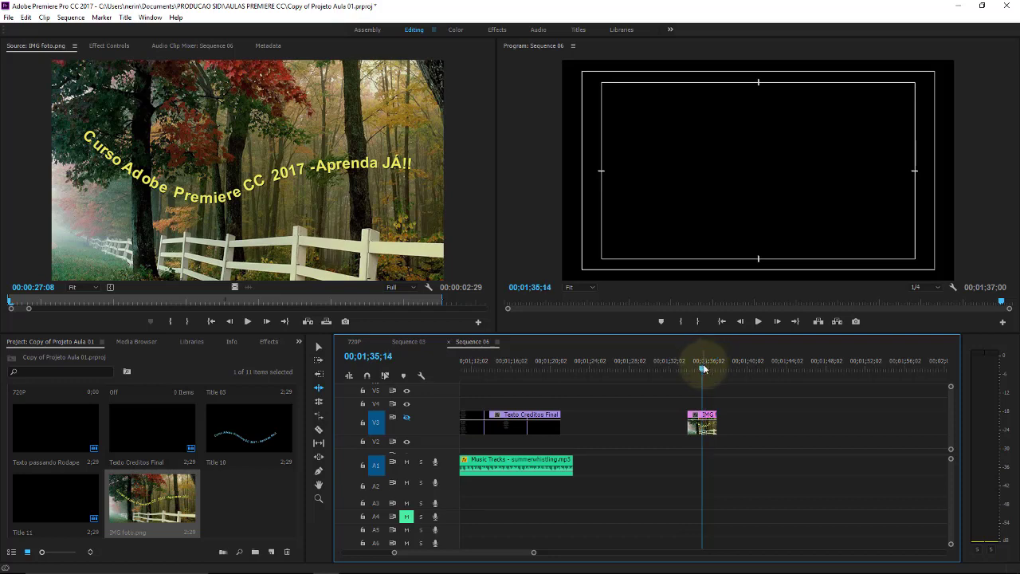
# Re-enable V3 output and stretch the IMG clip to end around 01;58;03.
pyautogui.click(406, 419)
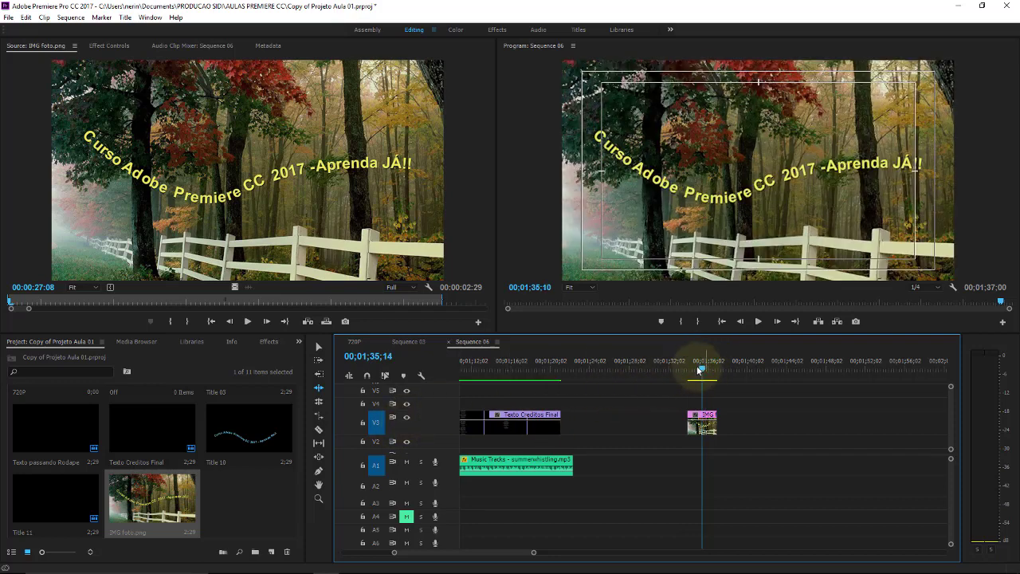
pyautogui.click(693, 365)
pyautogui.moveTo(716, 416); pyautogui.dragTo(922, 405)
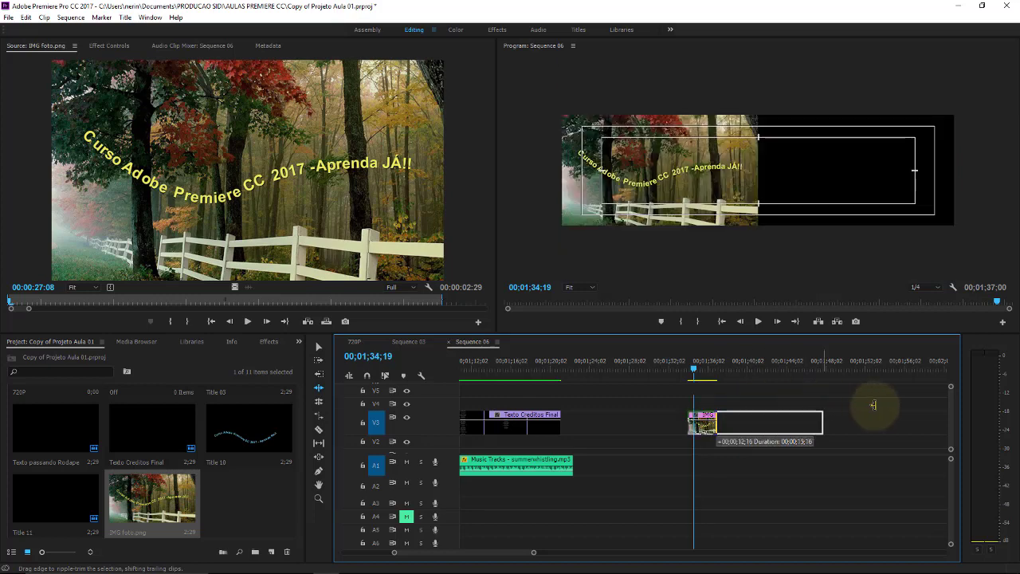
pyautogui.moveTo(705, 363); pyautogui.dragTo(894, 363)
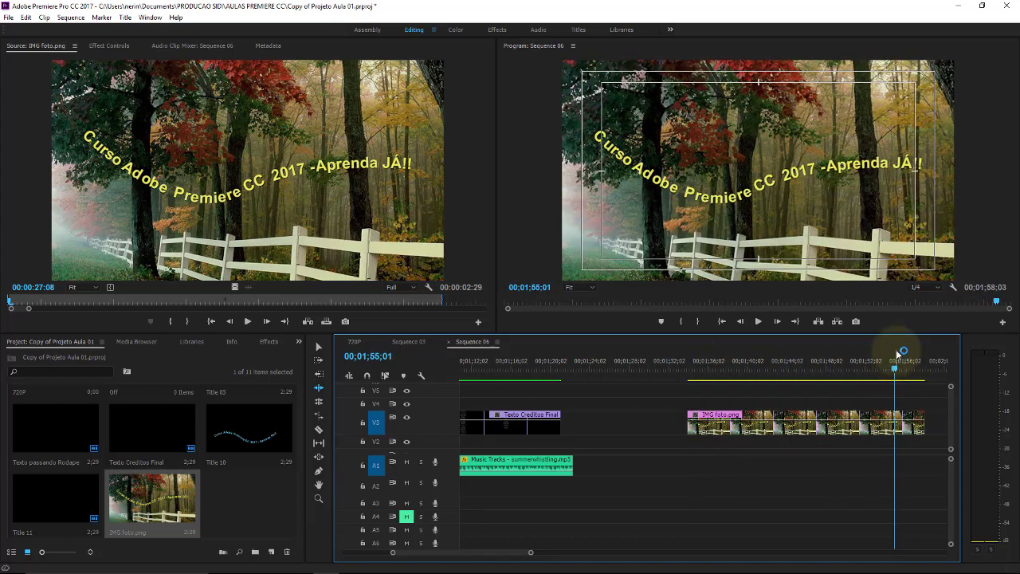